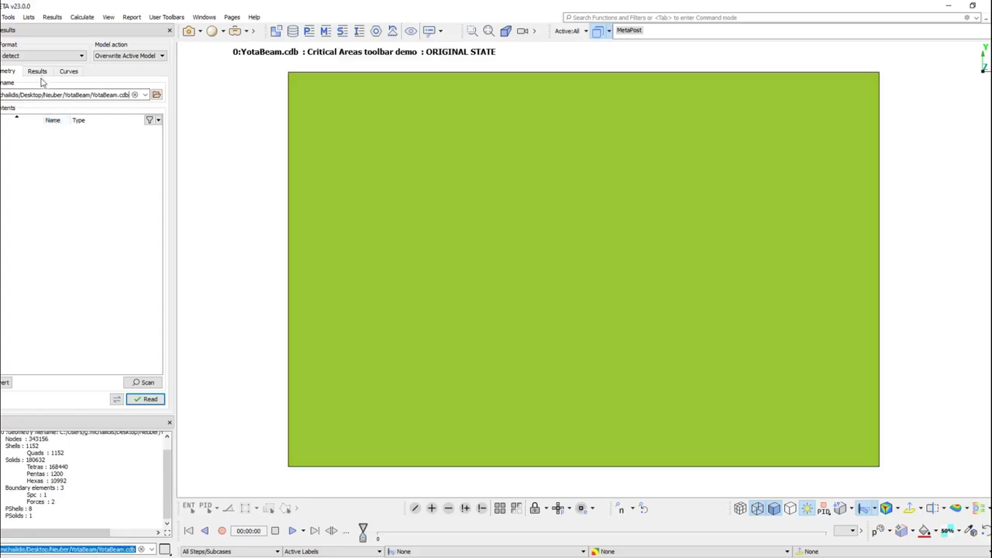
# Read only LOADSTEP 2 from YotaBeam.rst into the I-beam model
pyautogui.click(41, 75)
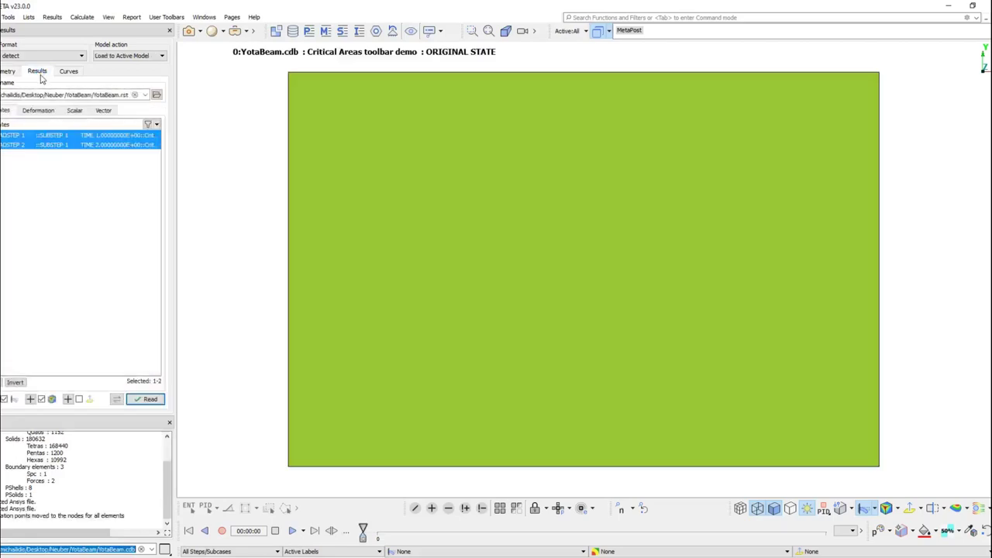
pyautogui.click(42, 146)
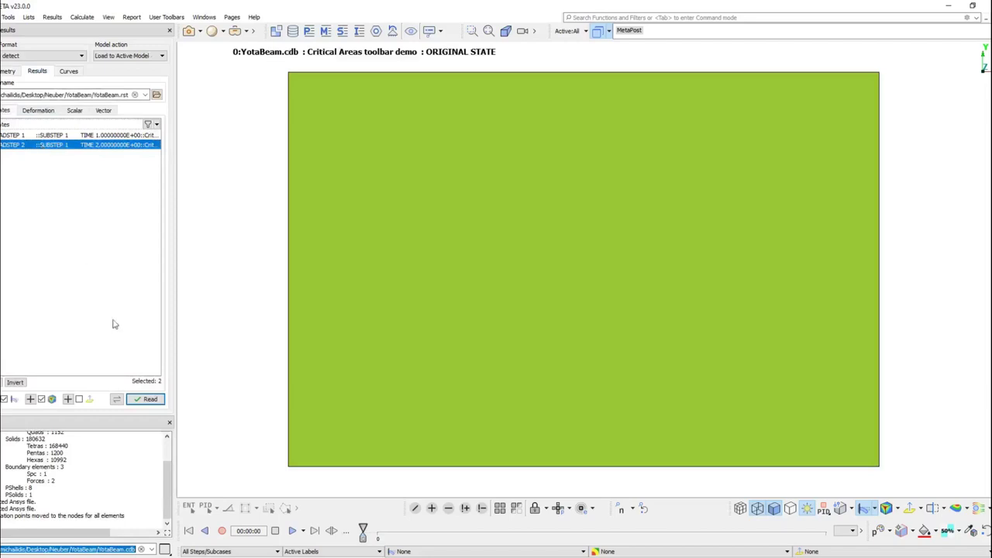
pyautogui.click(148, 400)
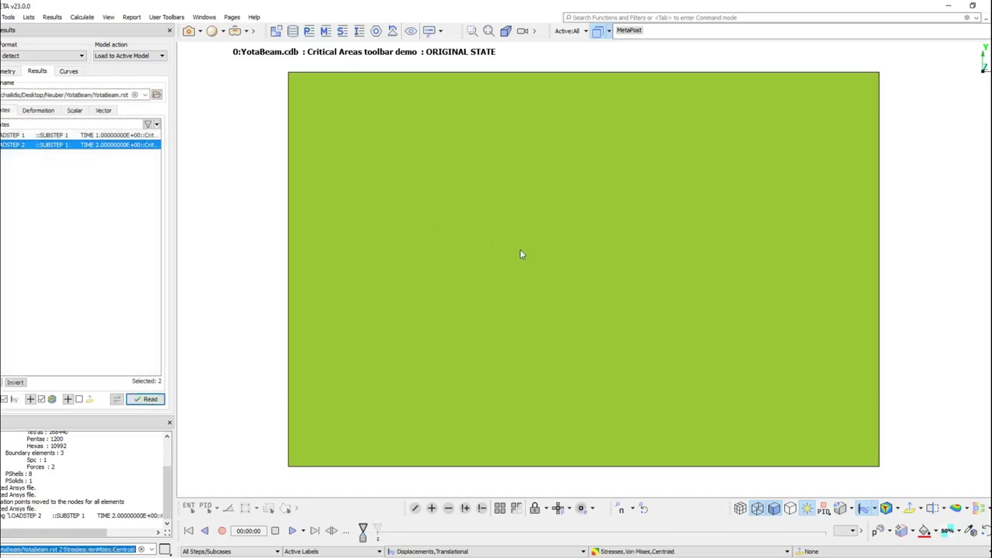
# In isometric view at LOADSTEP 2, fringe von Mises stress as an on-node contour plot
pyautogui.press('Home')
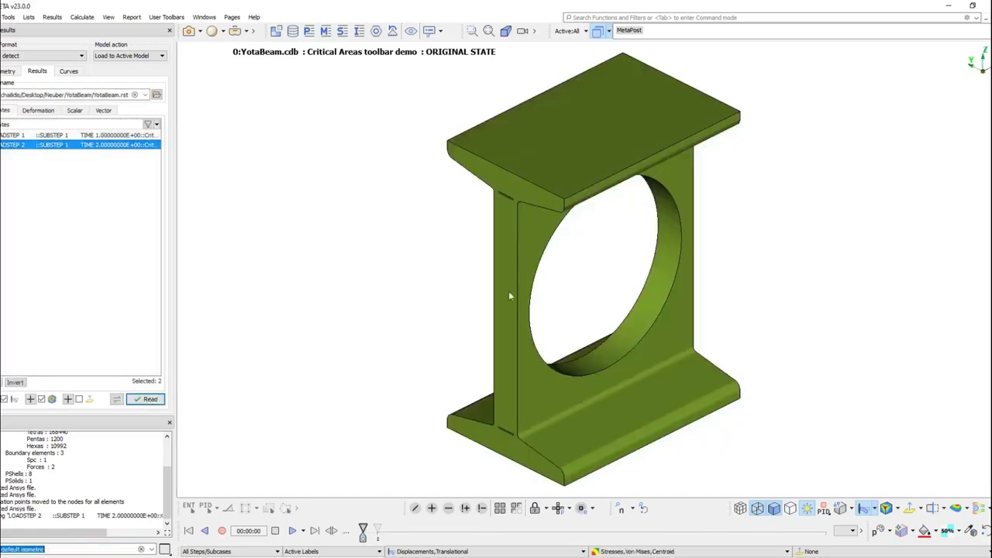
pyautogui.click(377, 531)
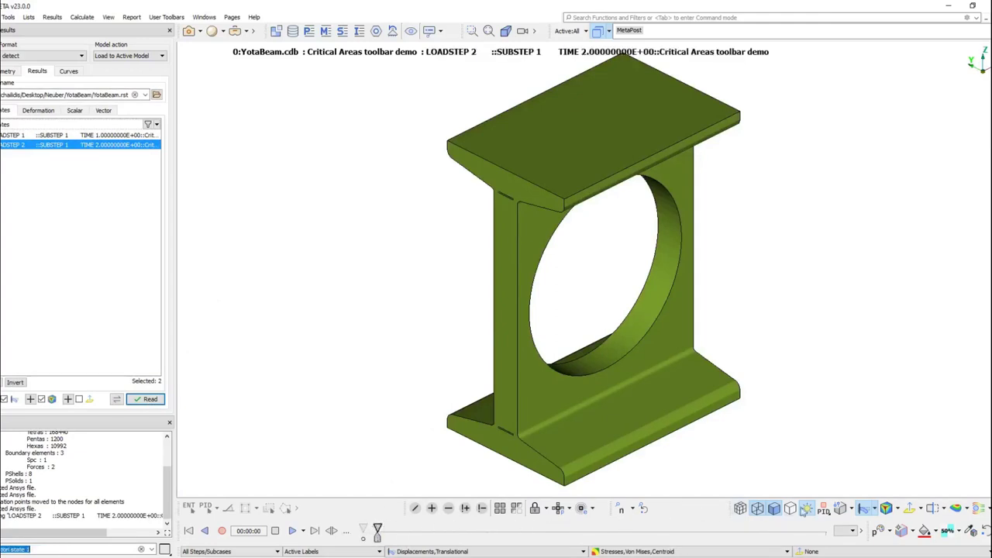
pyautogui.click(887, 508)
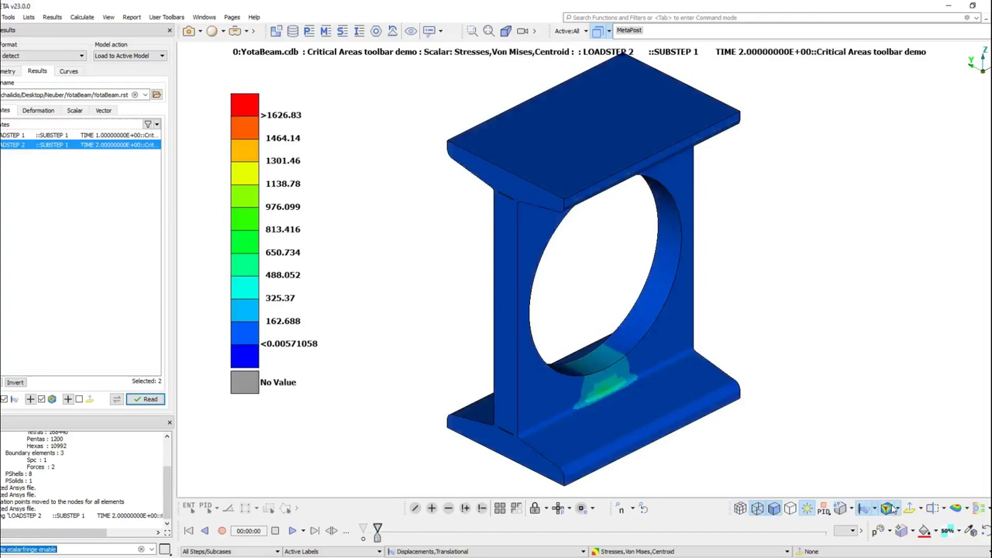
pyautogui.click(897, 509)
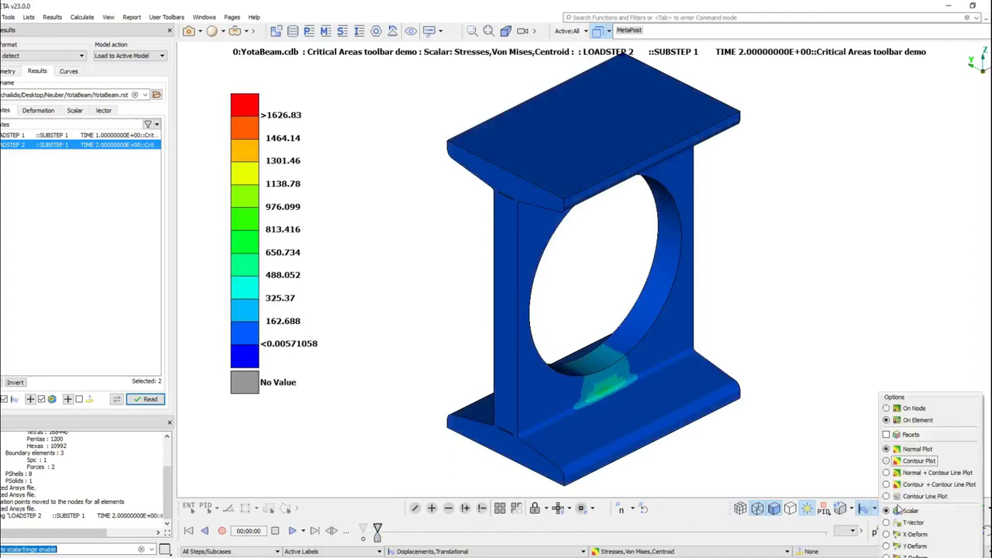
pyautogui.click(887, 409)
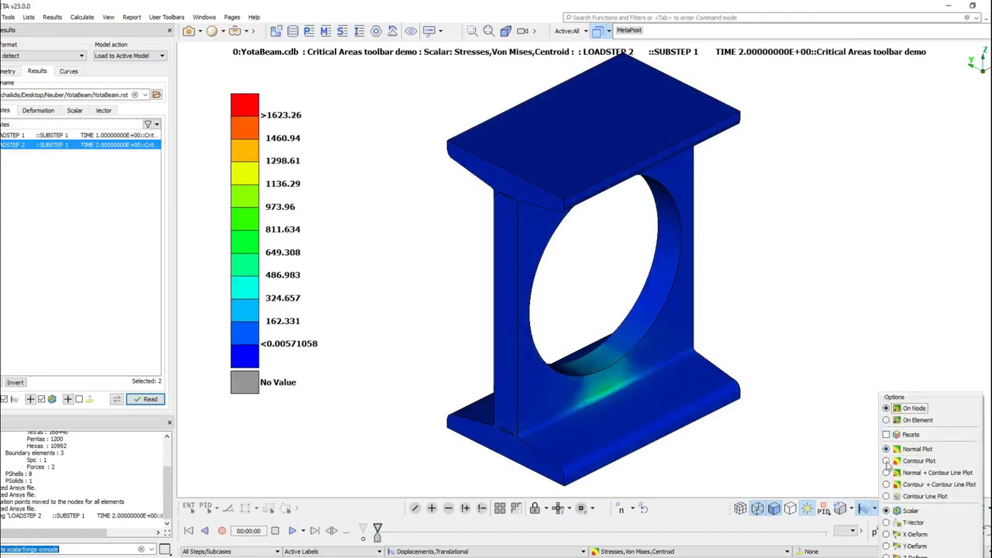
pyautogui.click(887, 462)
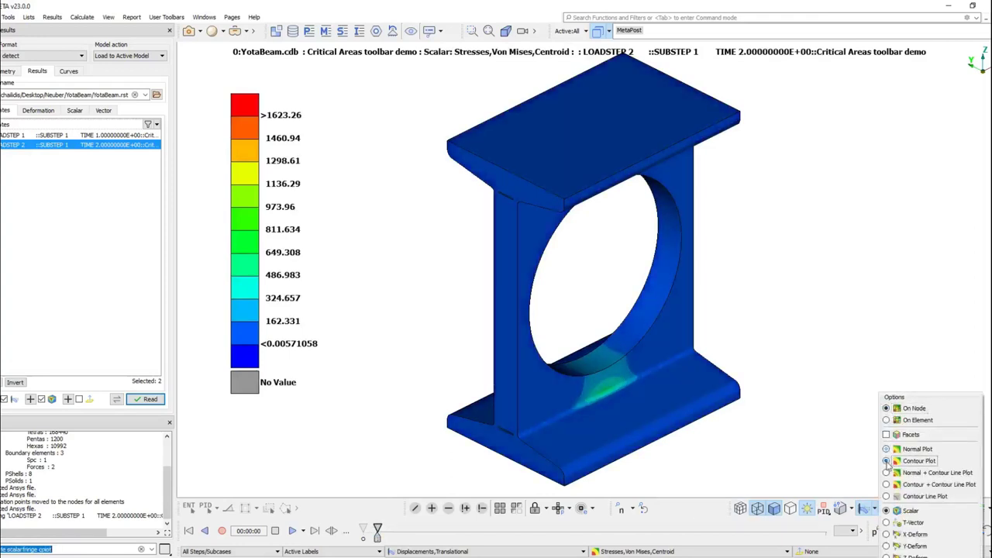
pyautogui.click(604, 277)
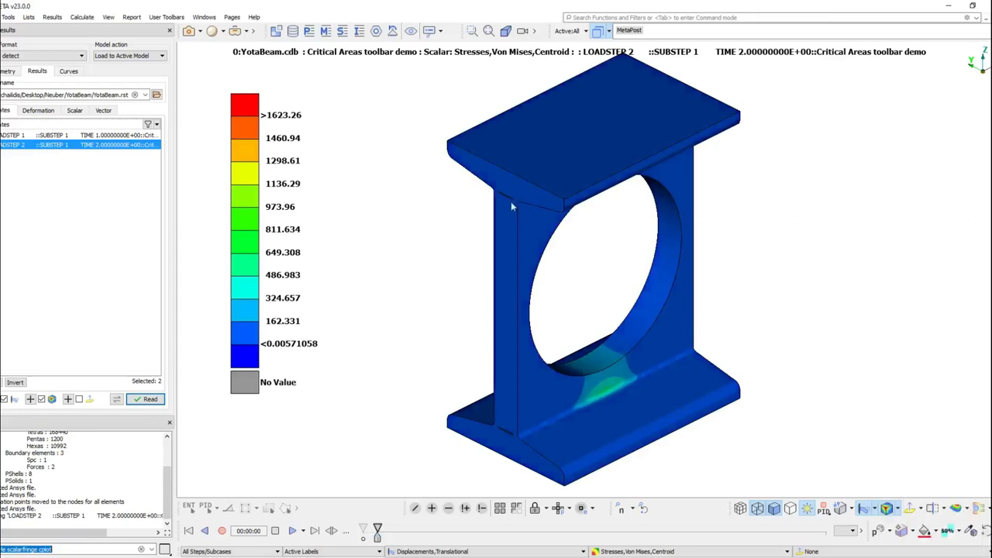
# Launch the Durability Neuber Correction toolbar with Calculate On set to Whole Model
pyautogui.click(166, 16)
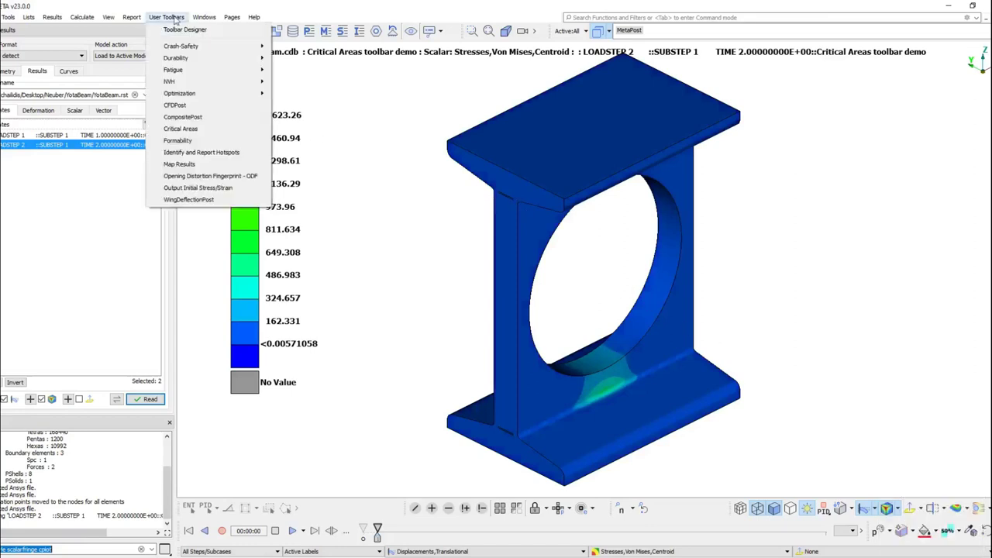
pyautogui.moveTo(163, 58)
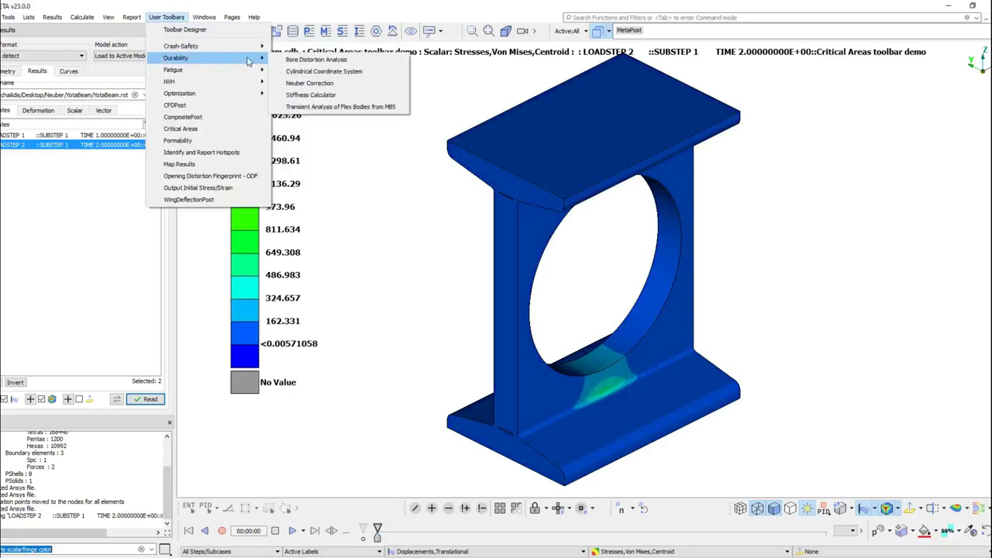
pyautogui.click(345, 83)
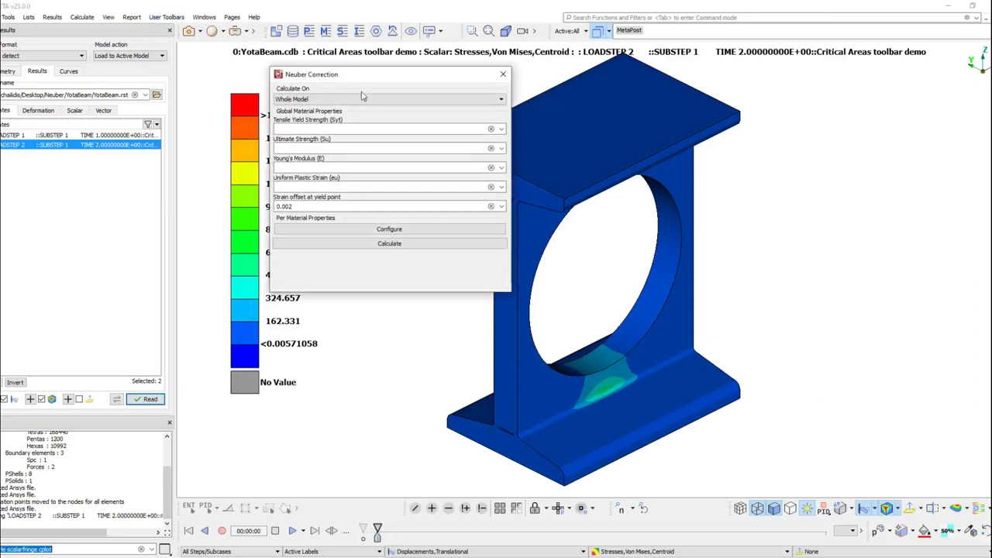
pyautogui.click(372, 100)
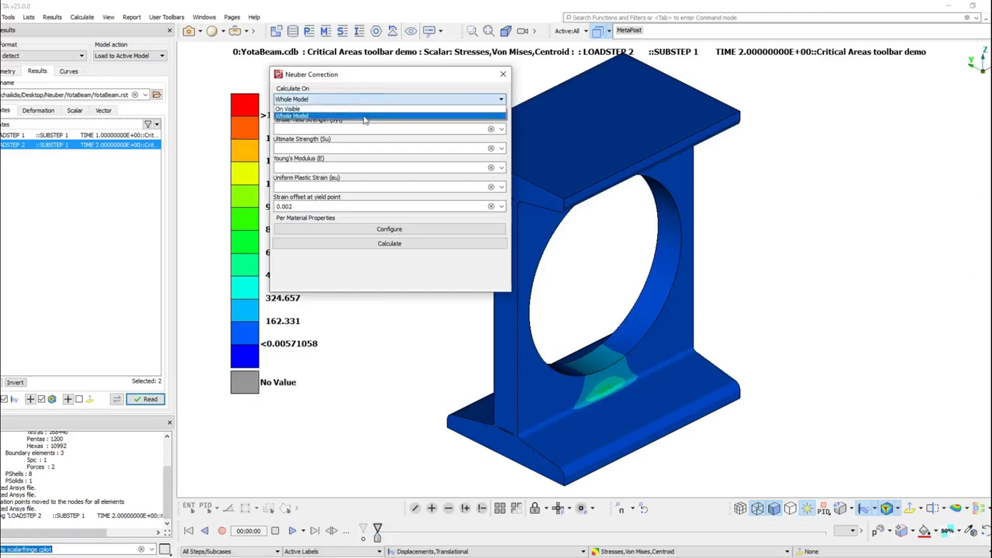
pyautogui.click(365, 116)
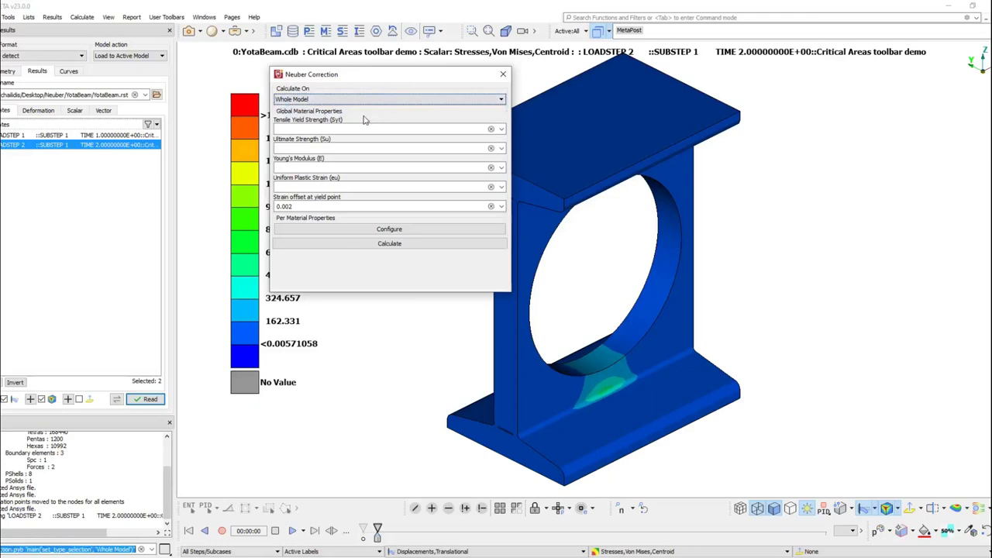
# Enter tensile yield strength 250 and ultimate strength 450
pyautogui.click(303, 128)
pyautogui.write('250')
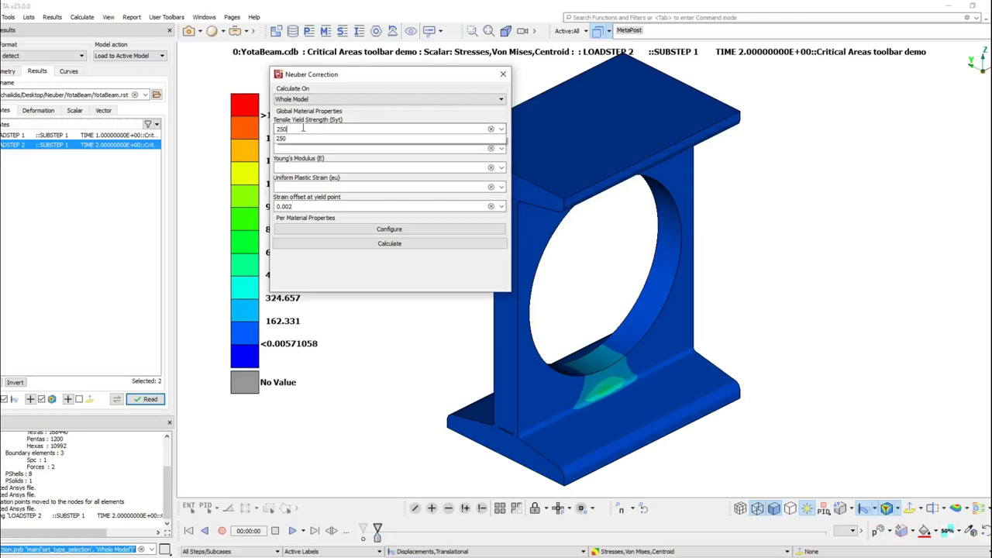
pyautogui.press('Return')
pyautogui.click(305, 147)
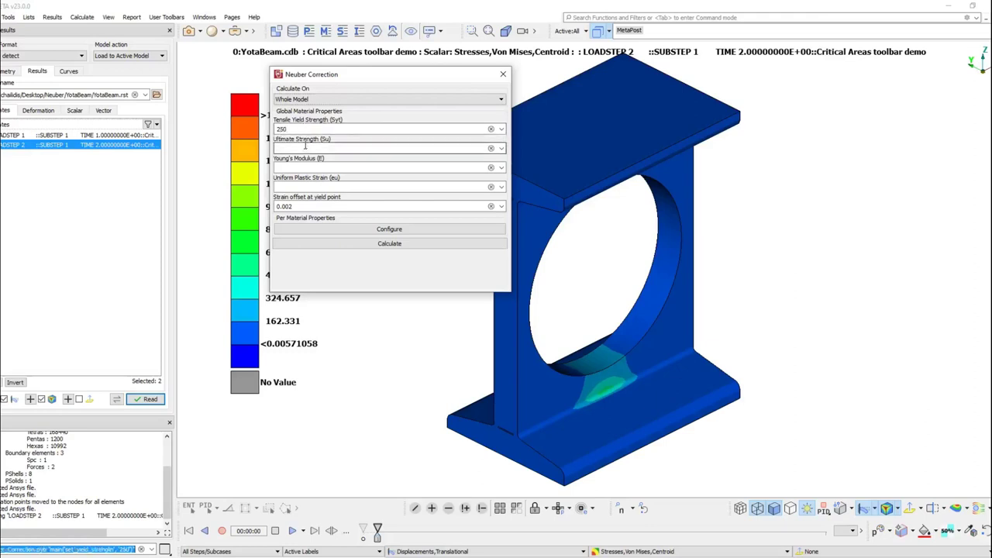
pyautogui.write('450')
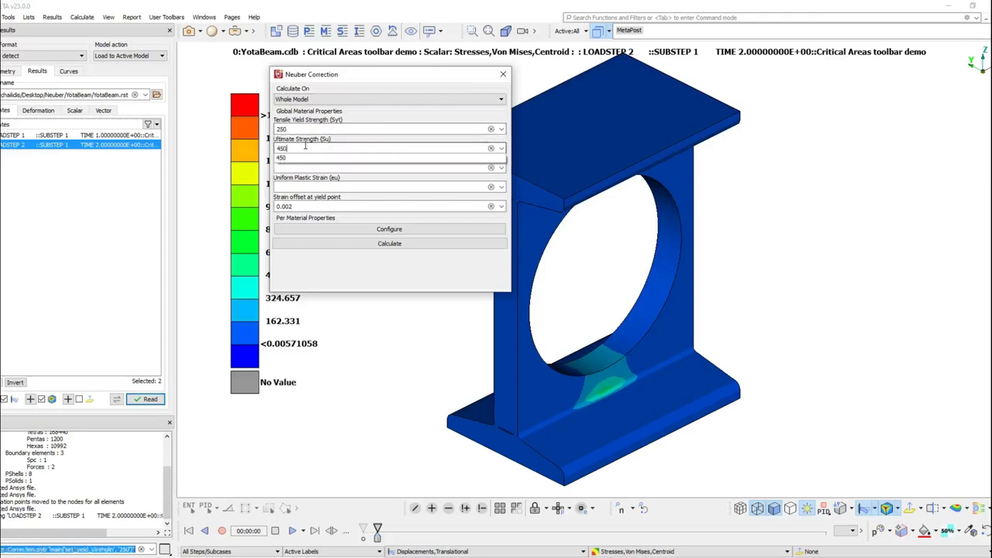
pyautogui.press('Return')
# Enter Young's modulus 210000, uniform plastic strain 0.14, and keep the 0.002 offset
pyautogui.click(299, 166)
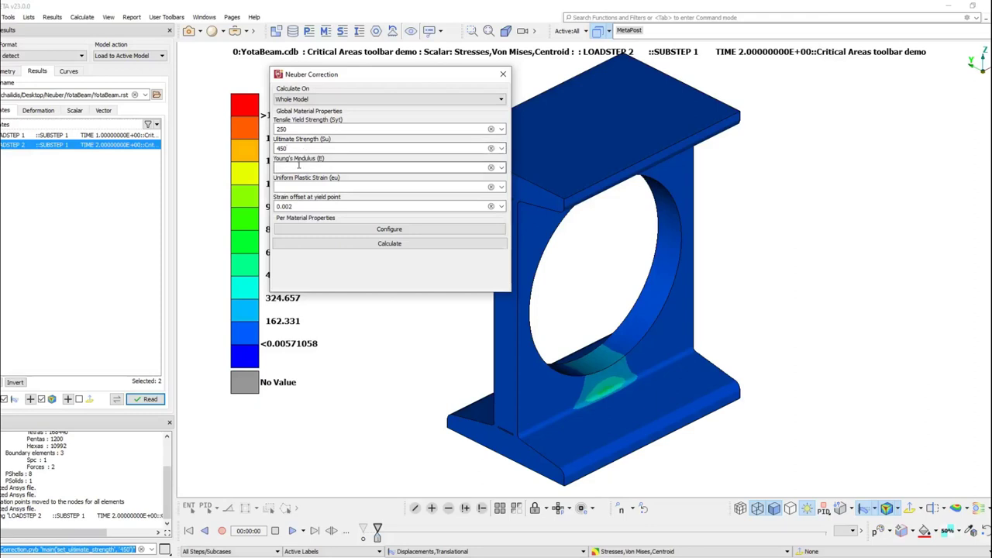
pyautogui.write('21')
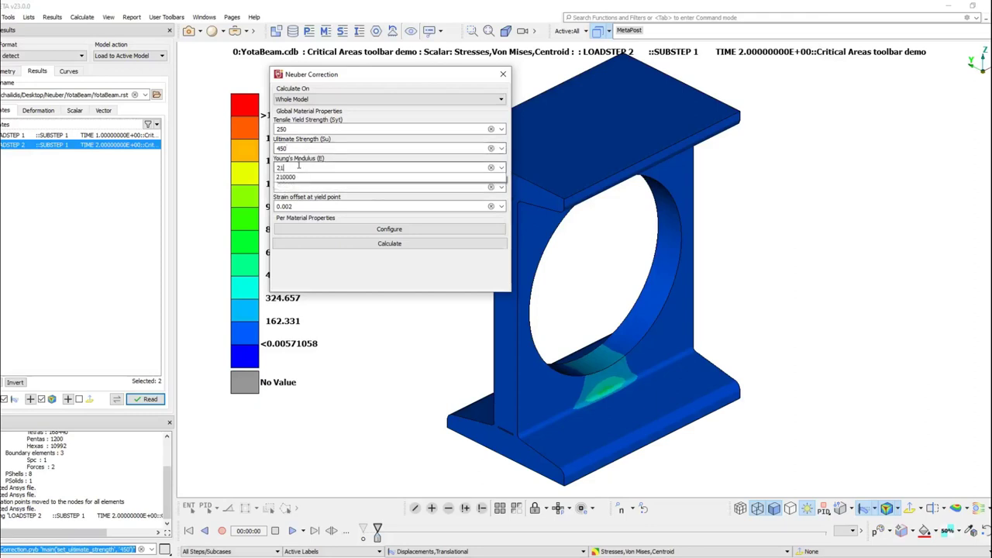
pyautogui.write('0000')
pyautogui.press('Return')
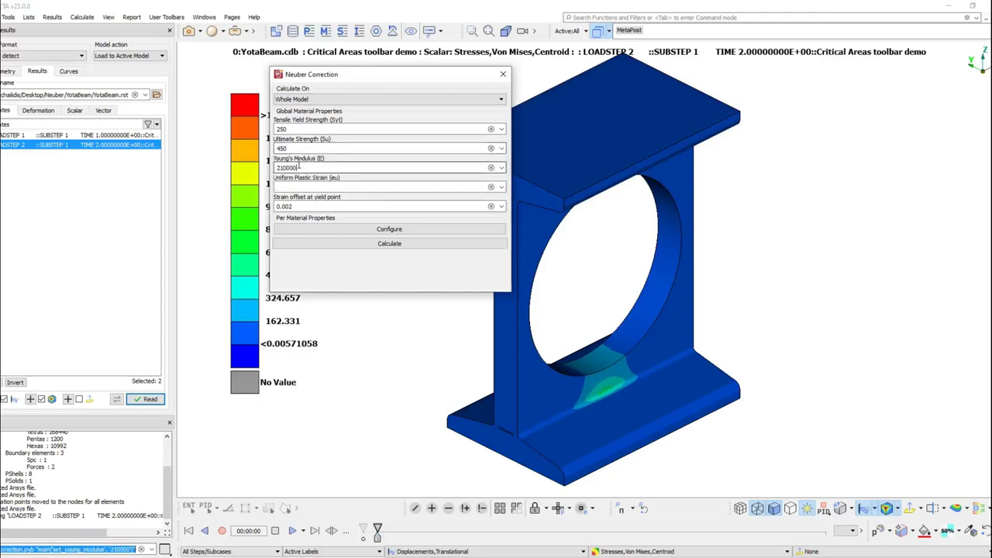
pyautogui.click(302, 186)
pyautogui.write('0.14')
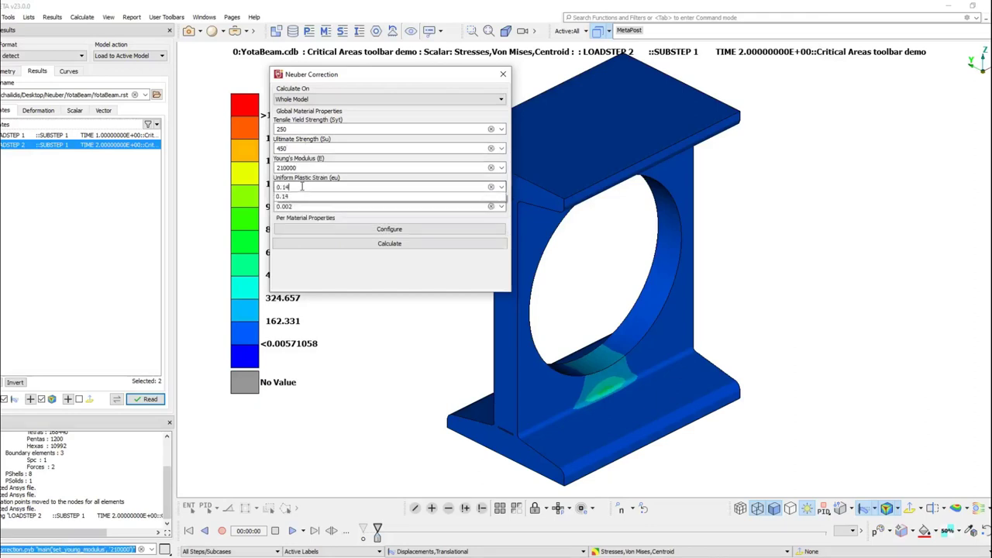
pyautogui.press('Return')
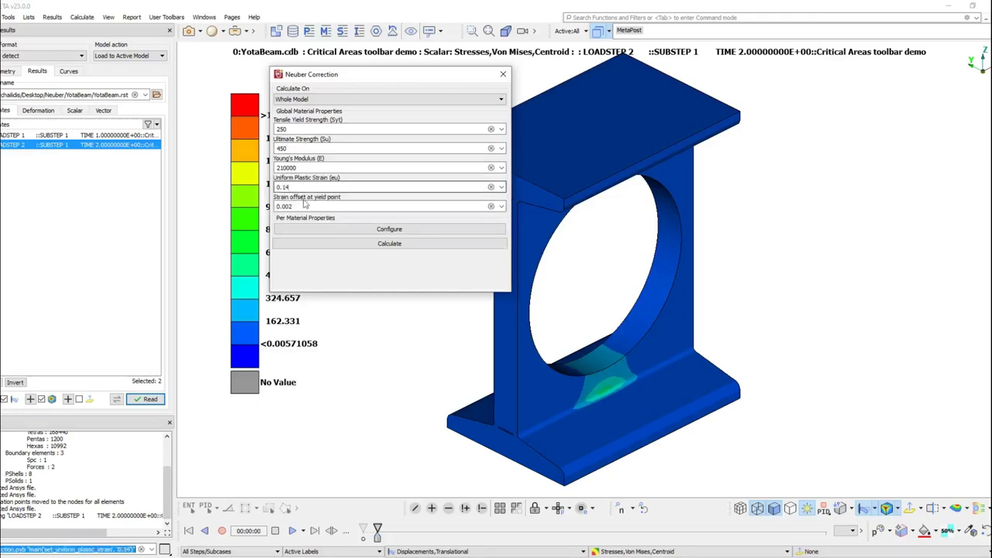
pyautogui.click(304, 205)
pyautogui.press('Return')
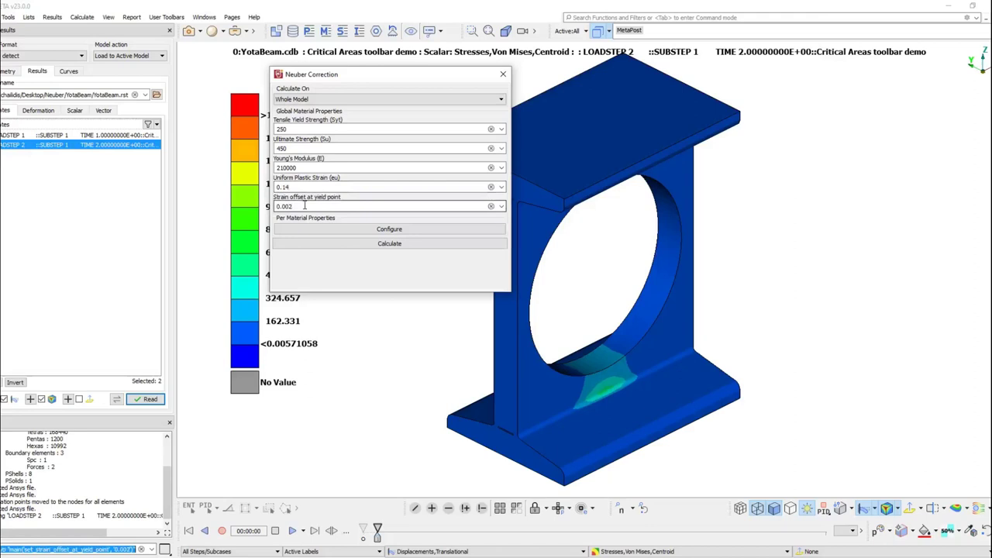
pyautogui.click(415, 231)
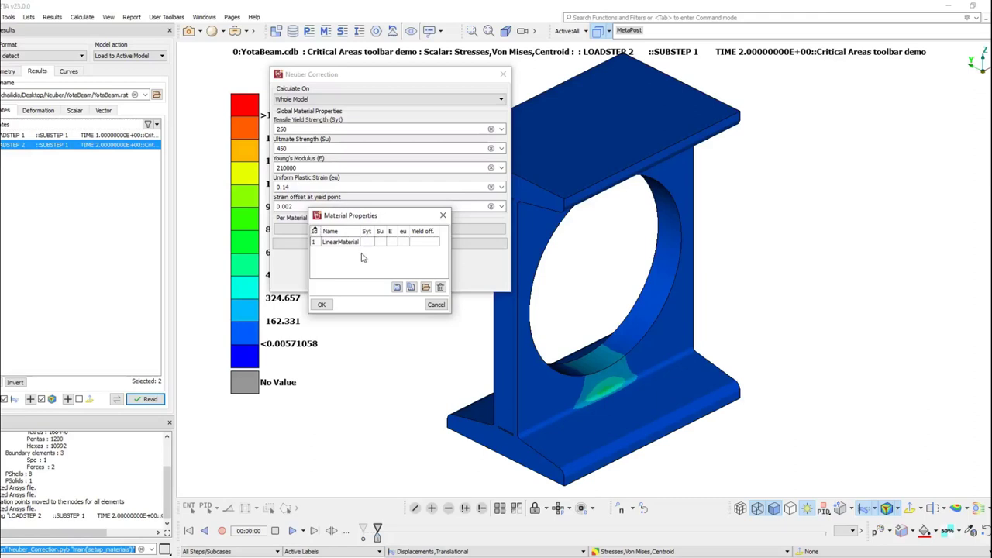
pyautogui.click(439, 307)
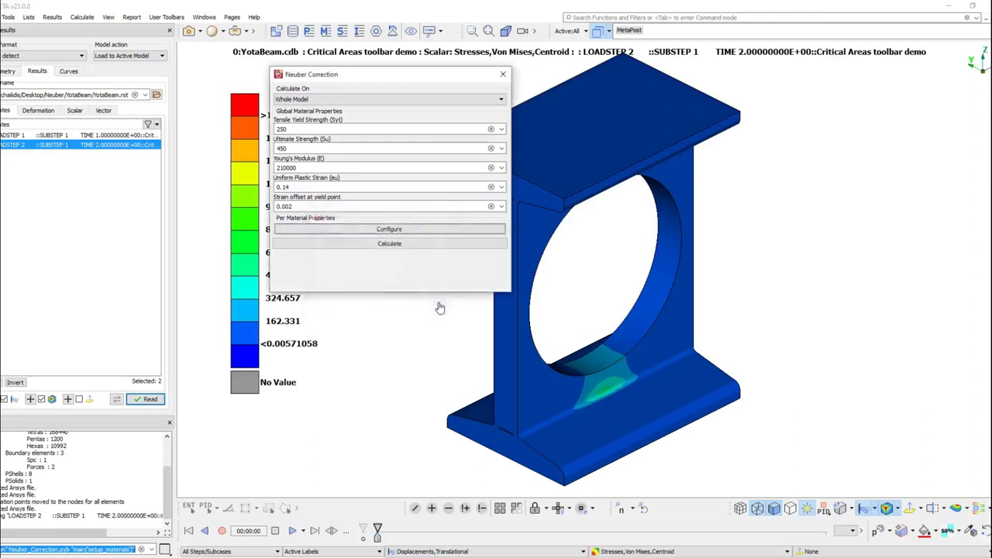
# Calculate the Neuber correction, then close the Neuber Correction window
pyautogui.click(412, 246)
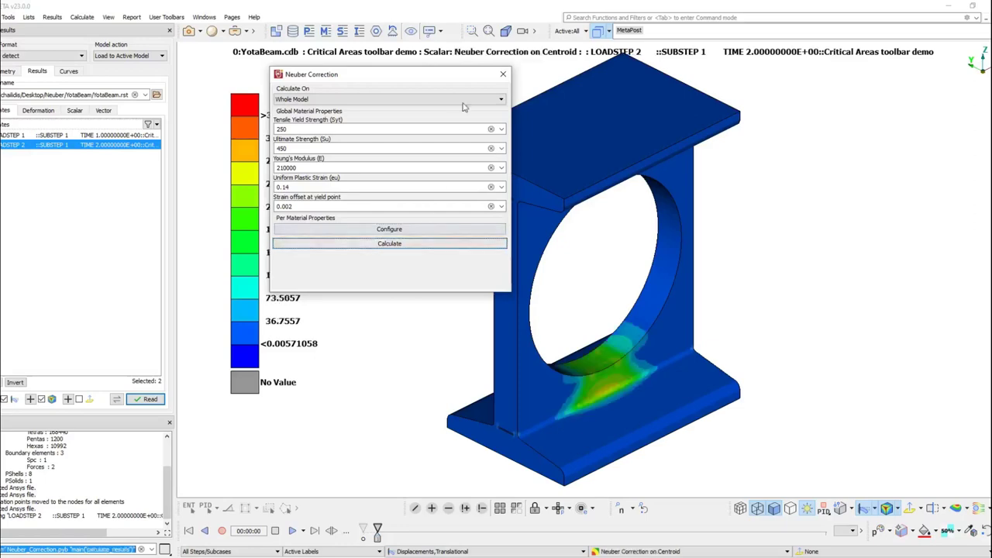
pyautogui.click(504, 74)
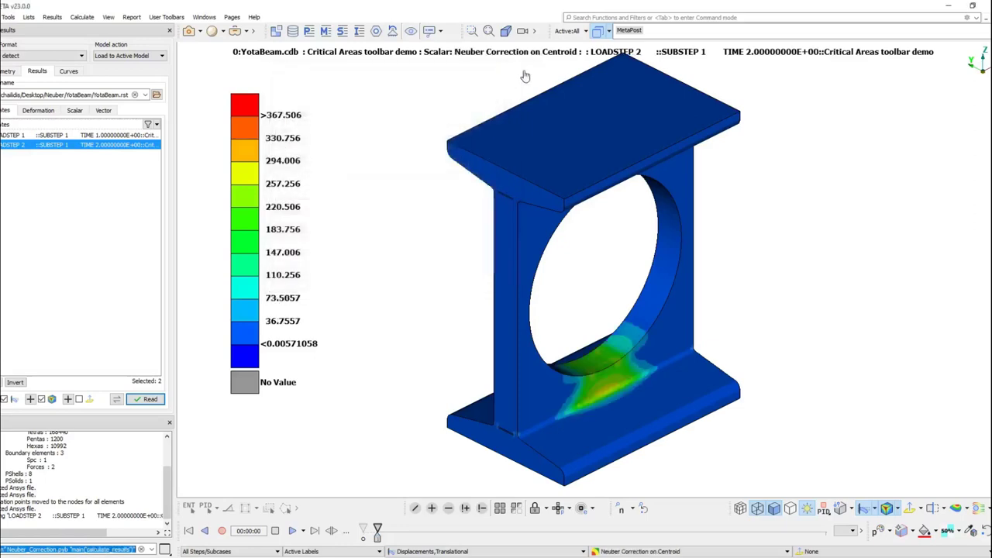